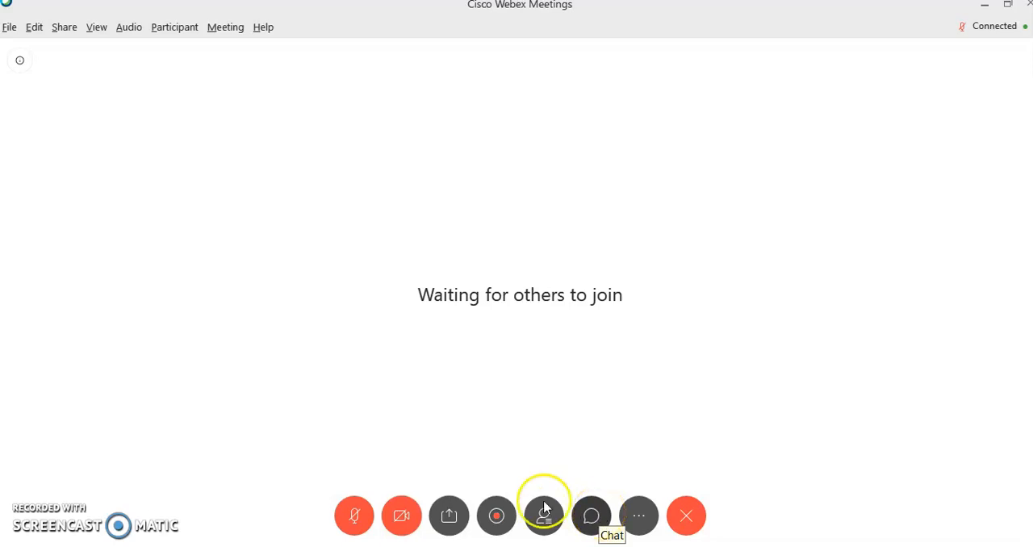
Share a new whiteboard in the meeting and dismiss the notice about video system participants.
left_click(447, 521)
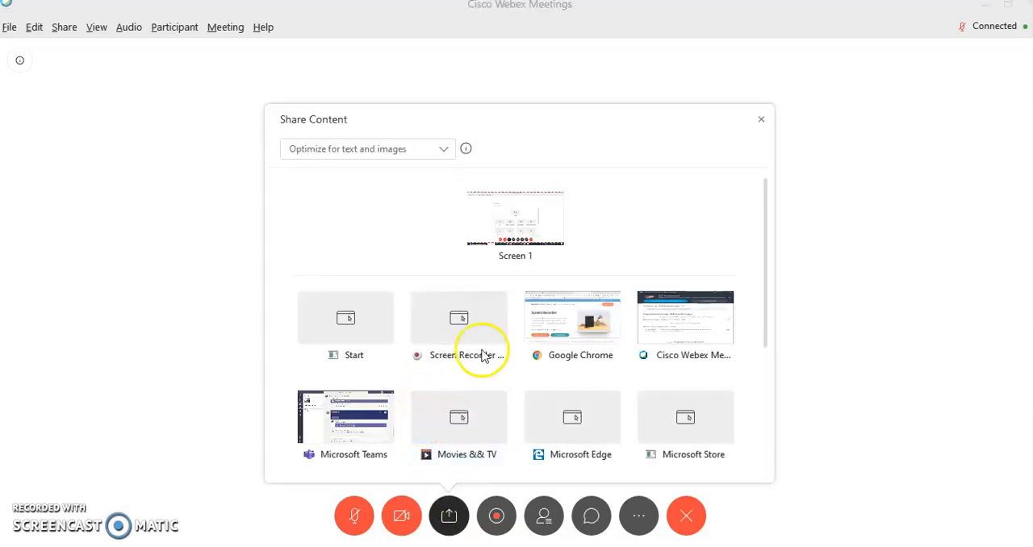
mouse_move(652, 326)
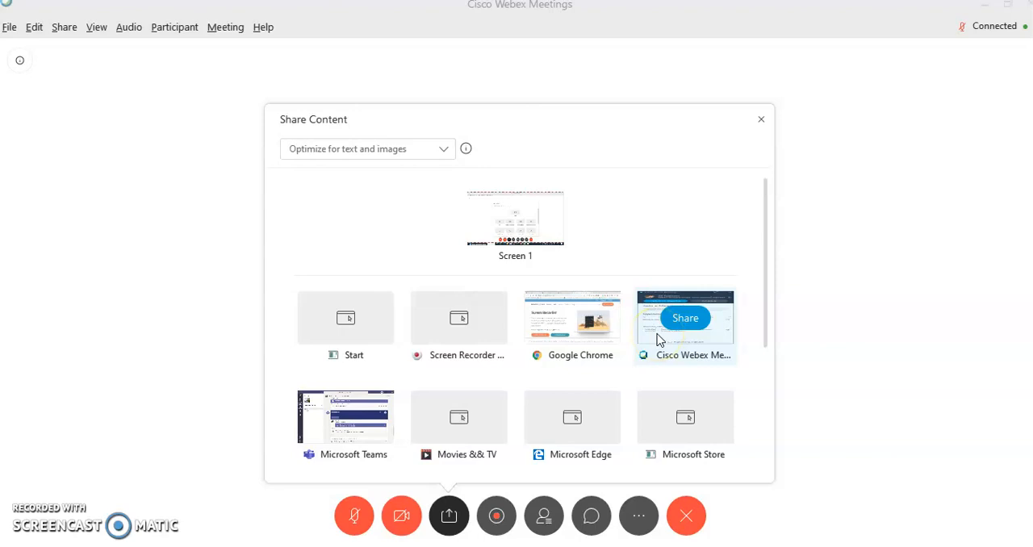
left_click_drag(765, 331, 757, 461)
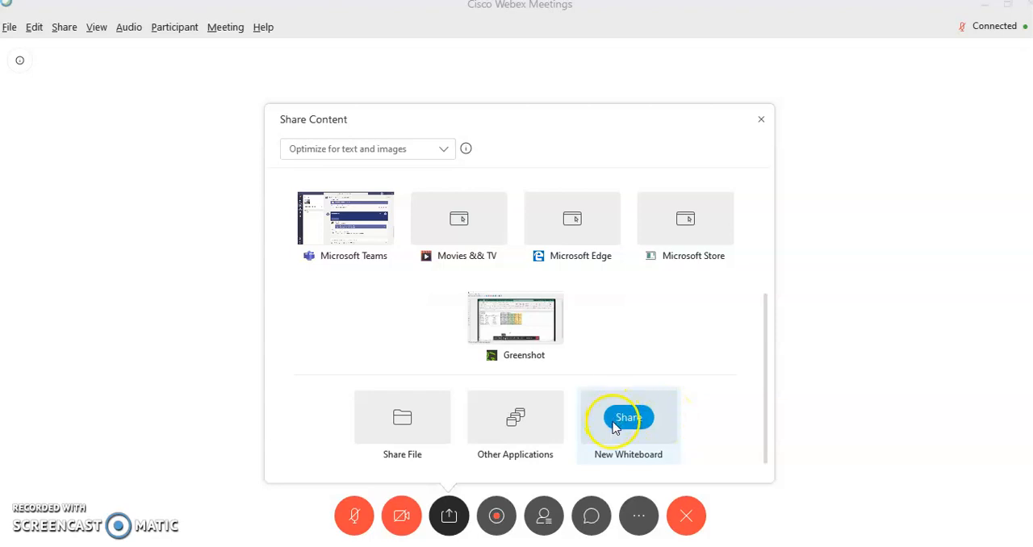
left_click(634, 419)
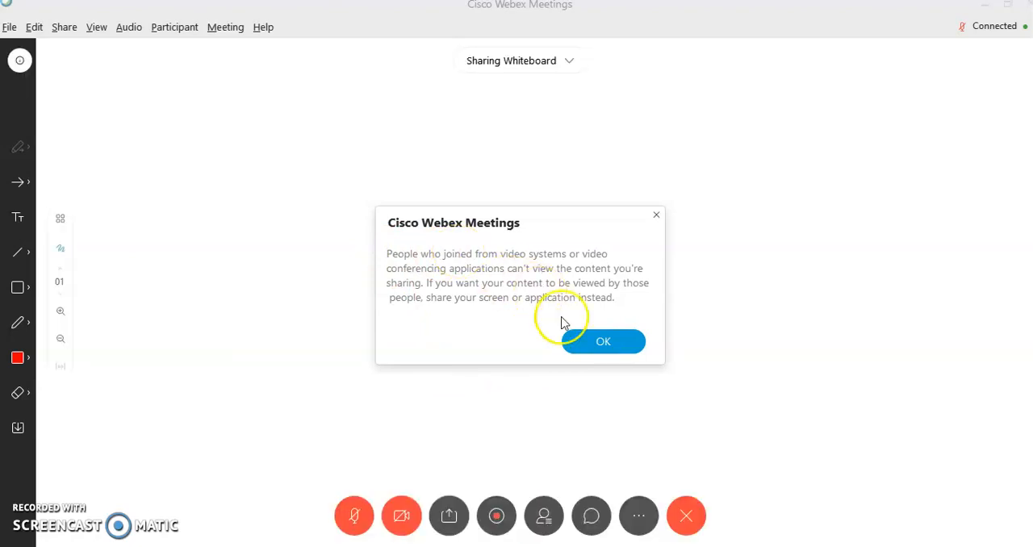
left_click(595, 346)
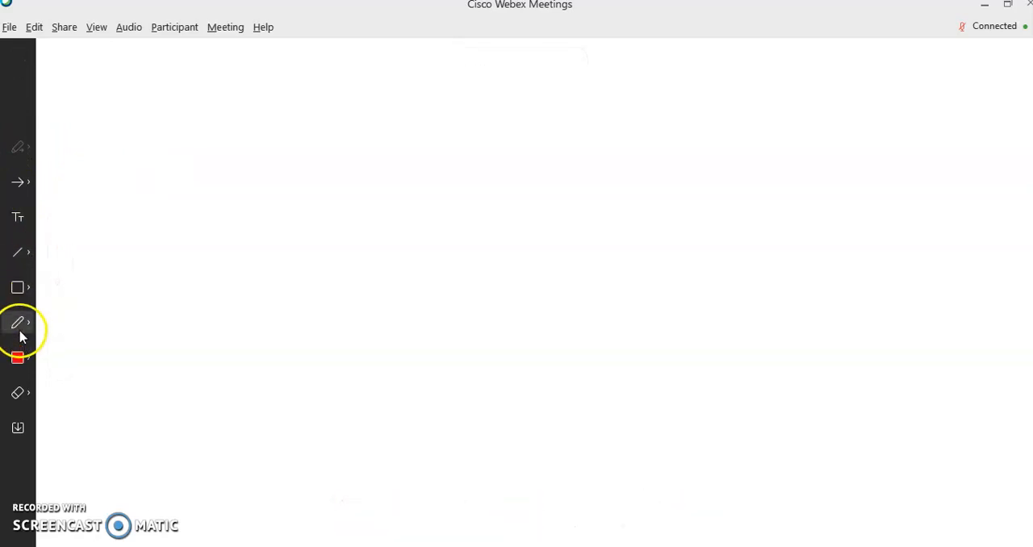
Add the text "What is ?????" near the upper part of the whiteboard with the Text Tool.
left_click(20, 220)
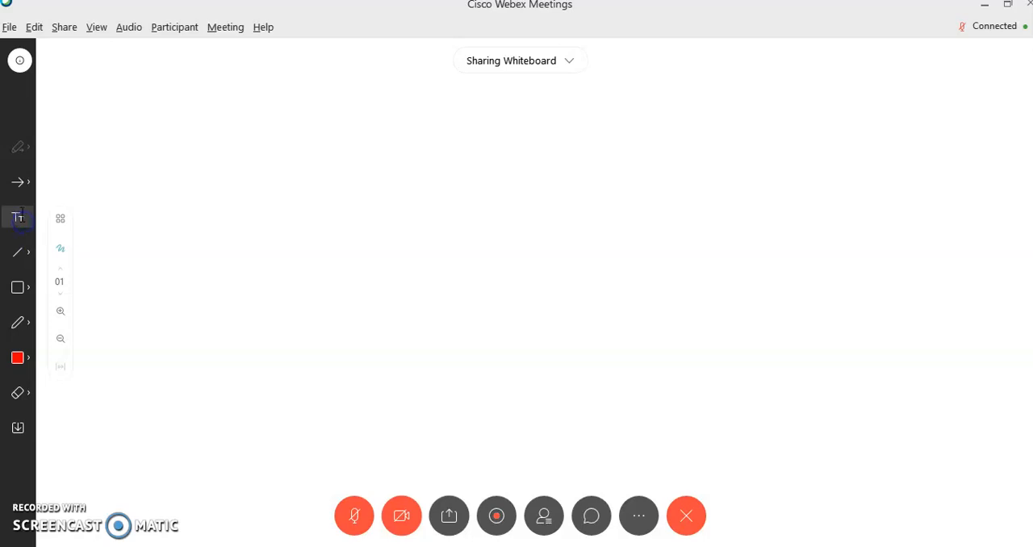
left_click(163, 167)
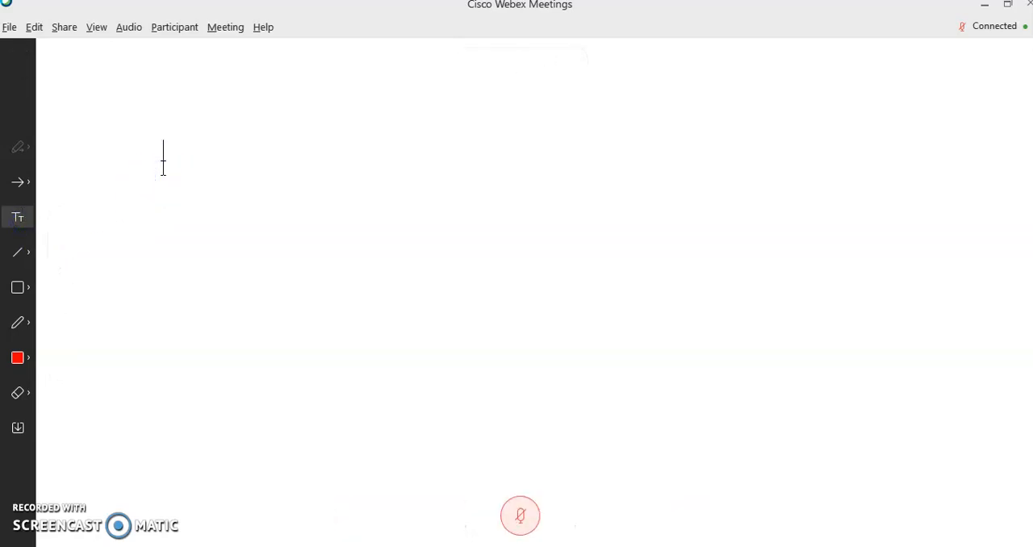
type("What is ?????")
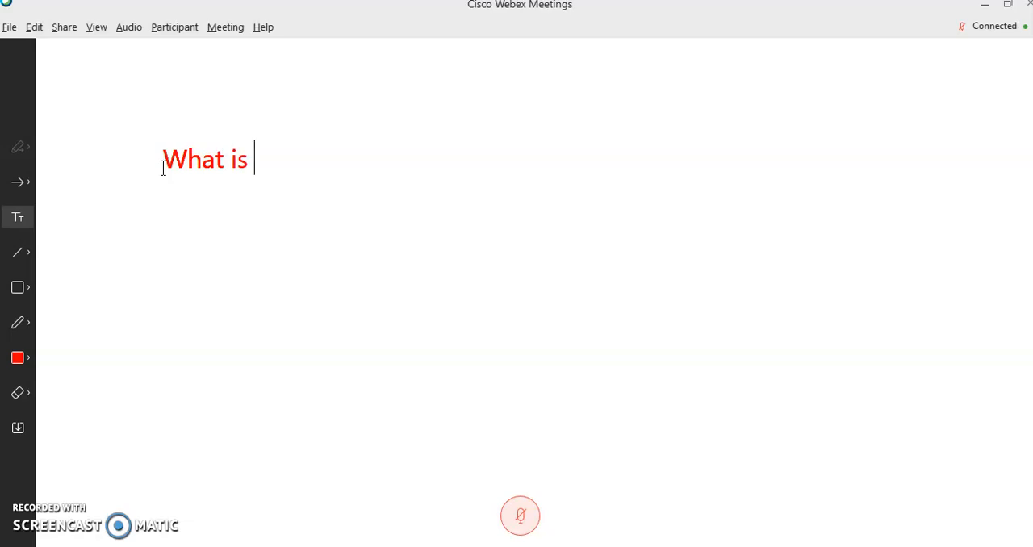
Handwrite the equation 4 + 4 = 8 below the text using the Pencil Tool.
left_click(25, 325)
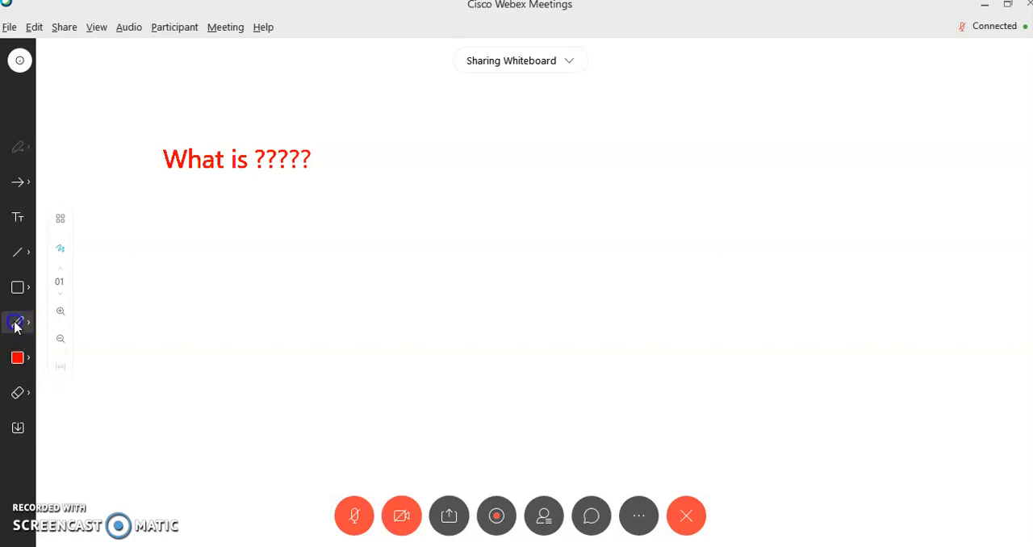
left_click(27, 327)
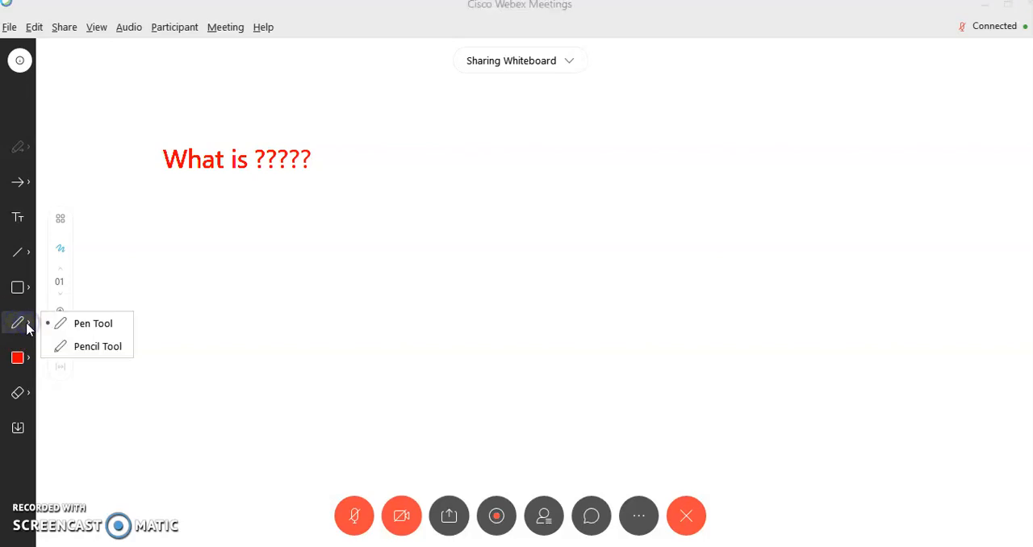
left_click(89, 347)
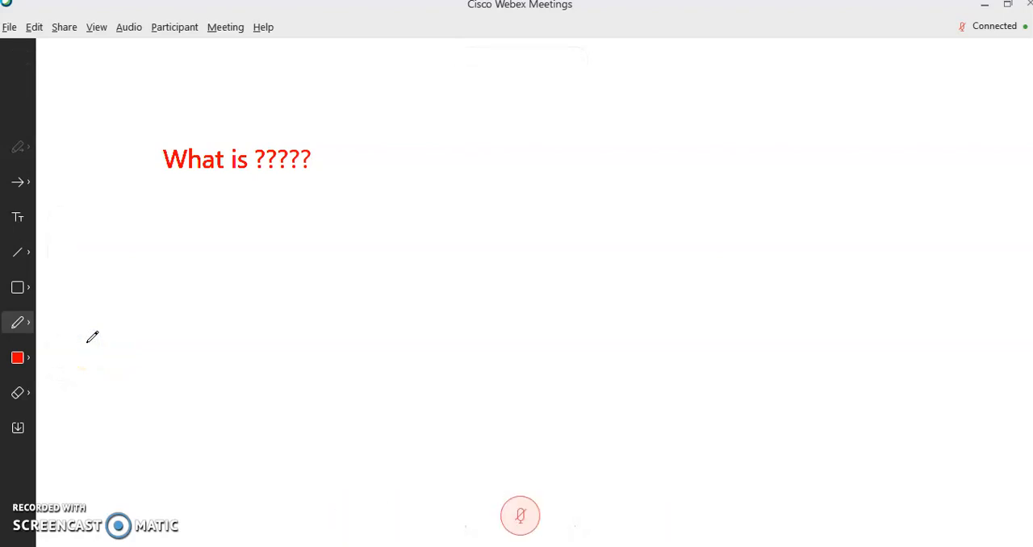
mouse_move(211, 232)
left_mouse_down()
mouse_move(259, 259)
mouse_move(246, 300)
left_mouse_up()
left_click_drag(308, 257, 299, 285)
left_click_drag(297, 277, 331, 270)
mouse_move(345, 246)
left_mouse_down()
mouse_move(346, 270)
mouse_move(394, 266)
left_mouse_up()
left_click_drag(377, 242, 371, 315)
left_click_drag(419, 251, 454, 259)
mouse_move(521, 217)
left_mouse_down()
mouse_move(501, 295)
mouse_move(521, 224)
left_mouse_up()
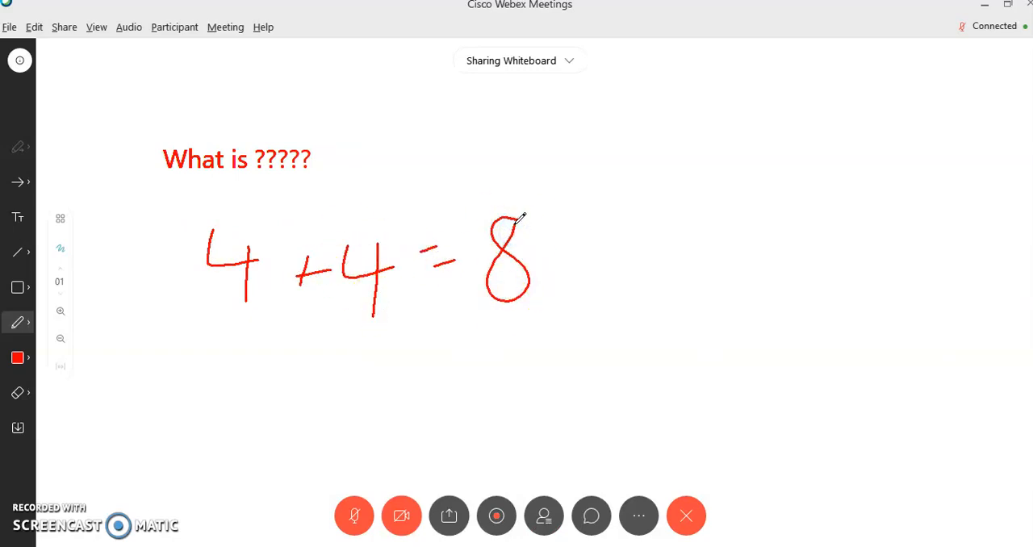
Erase the first handwritten 4 of the equation with the Eraser.
left_click(25, 363)
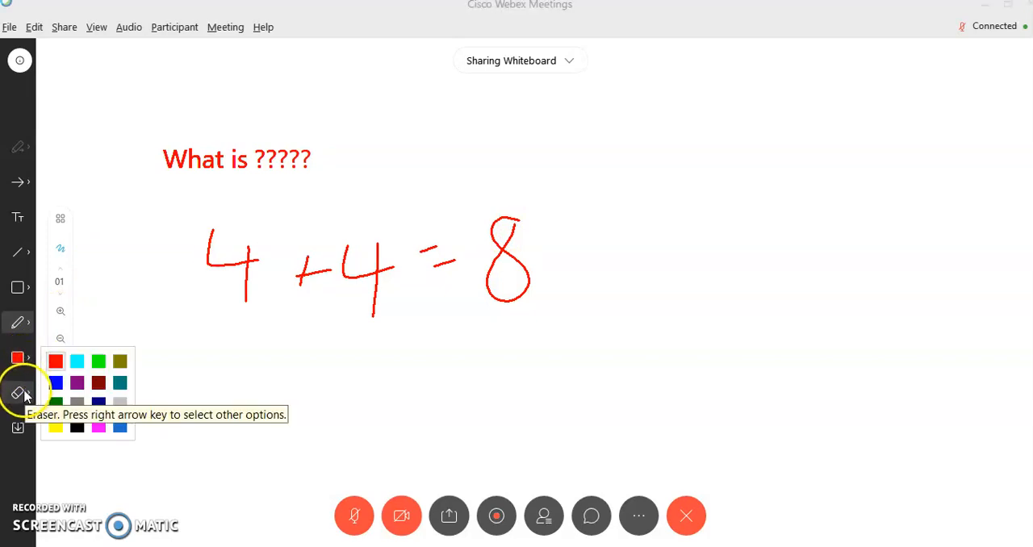
left_click(22, 394)
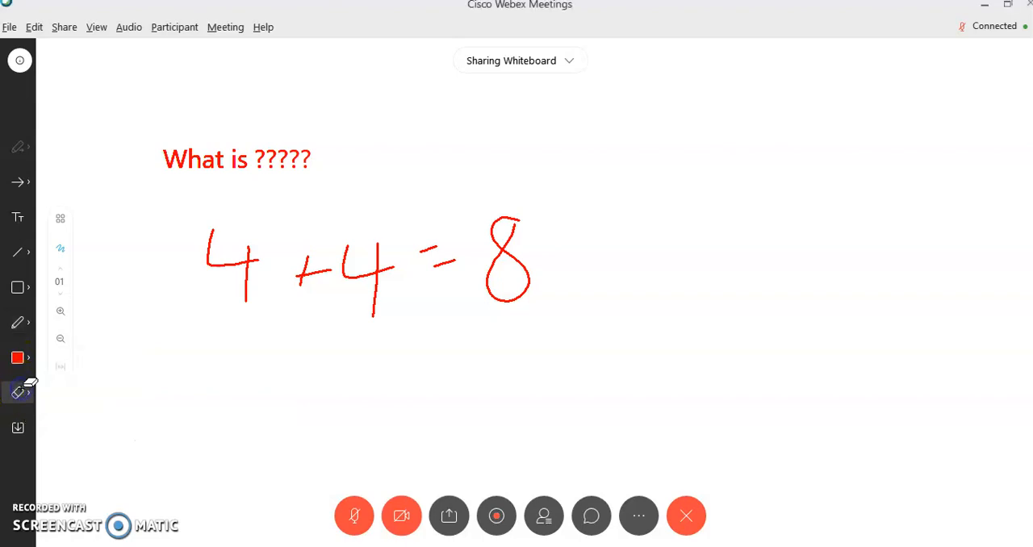
left_click(205, 243)
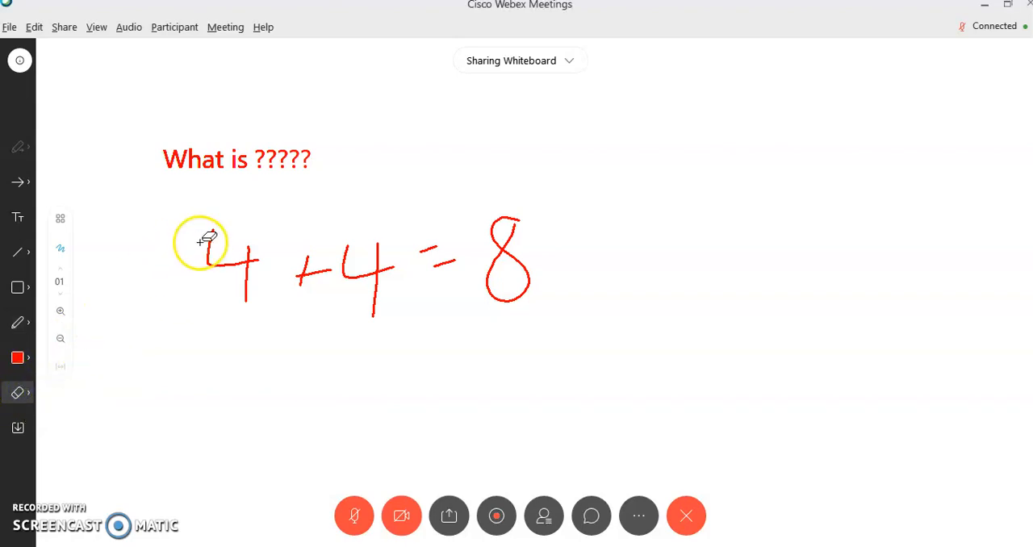
left_click(248, 262)
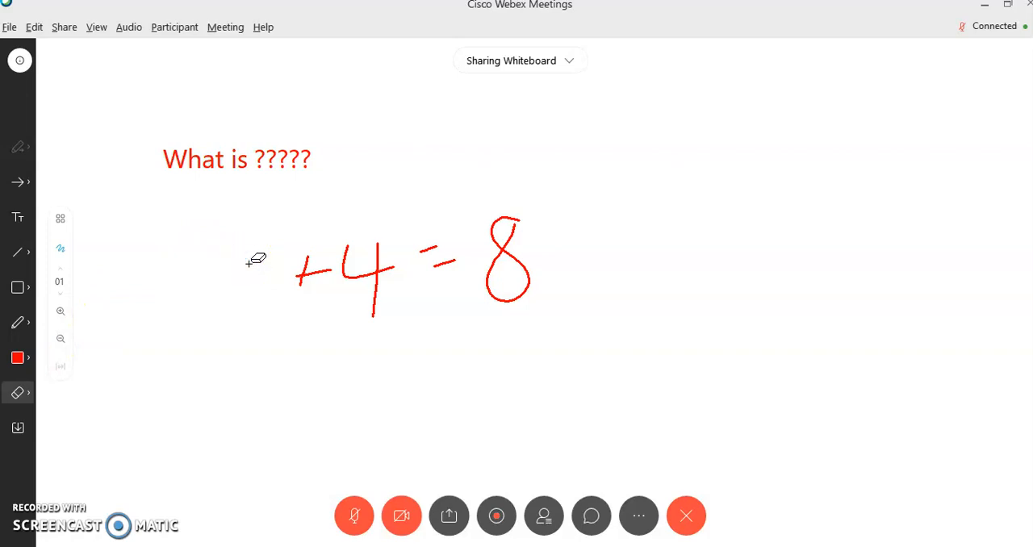
left_click(27, 395)
left_click(28, 397)
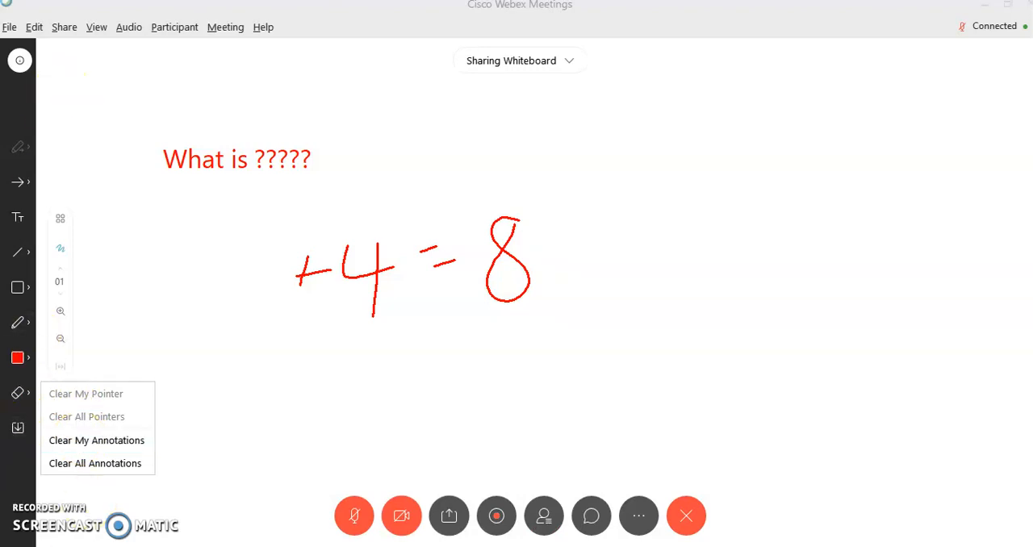
left_click(28, 256)
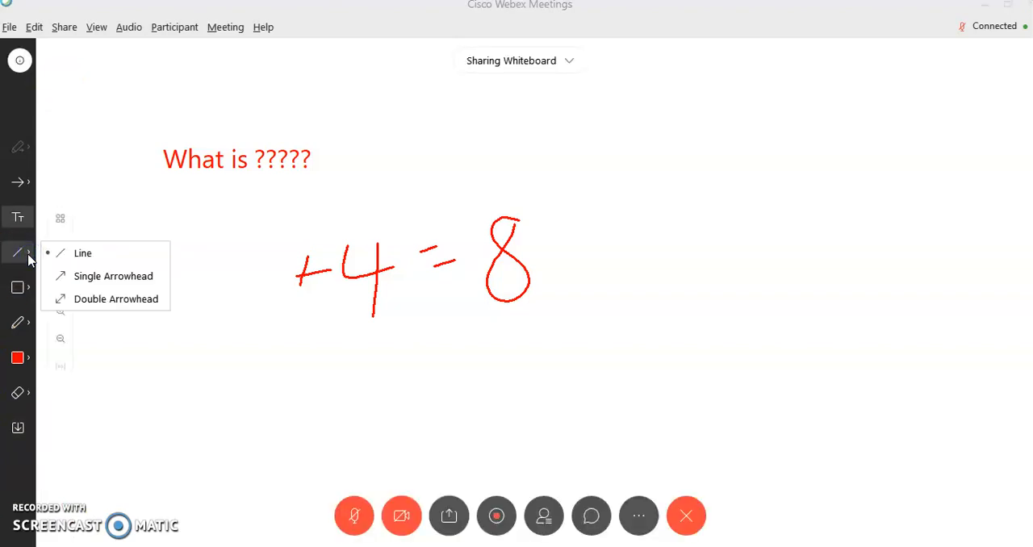
left_click(68, 255)
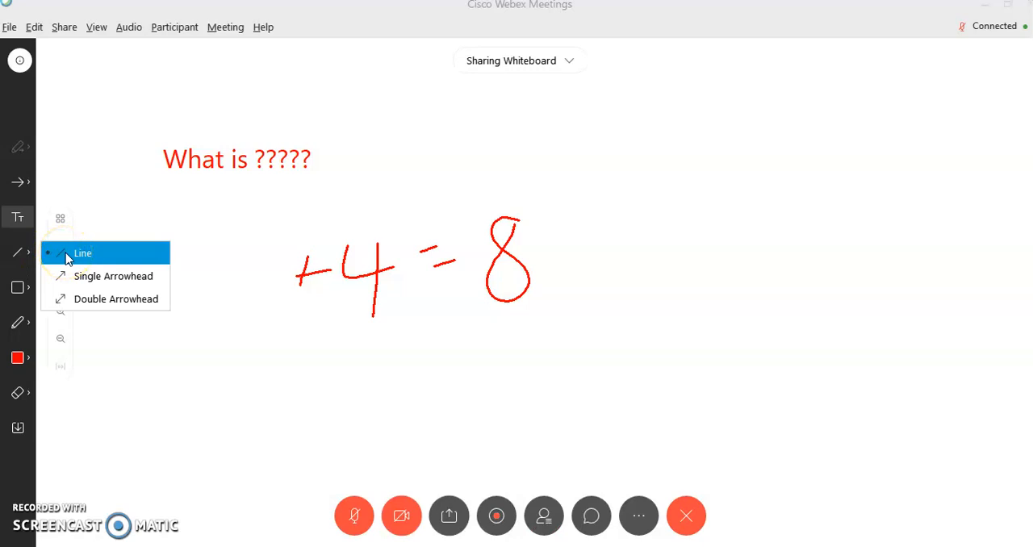
left_click(66, 299)
Draw a rectangle around the remaining handwritten equation using the Square Shape tool.
left_click(19, 286)
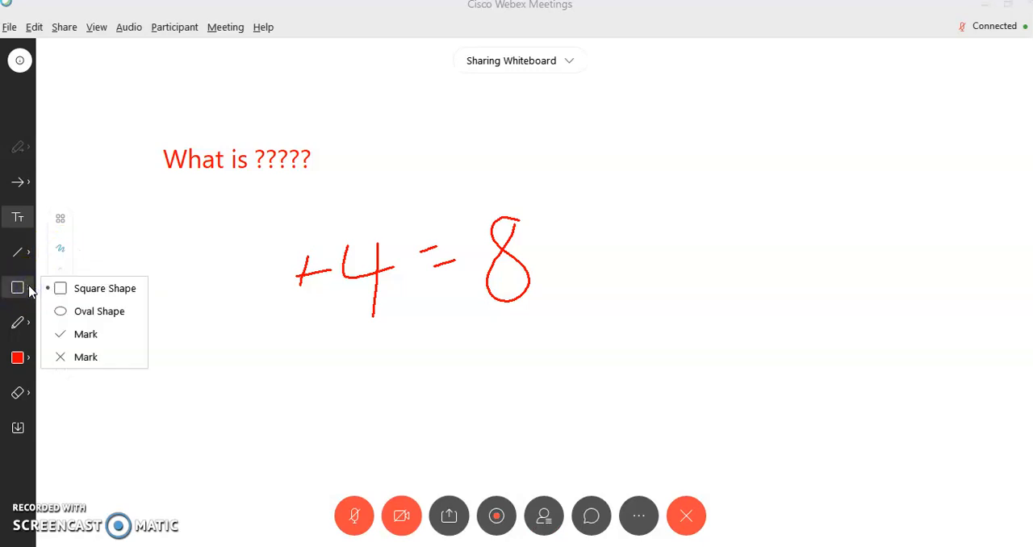
left_click(90, 289)
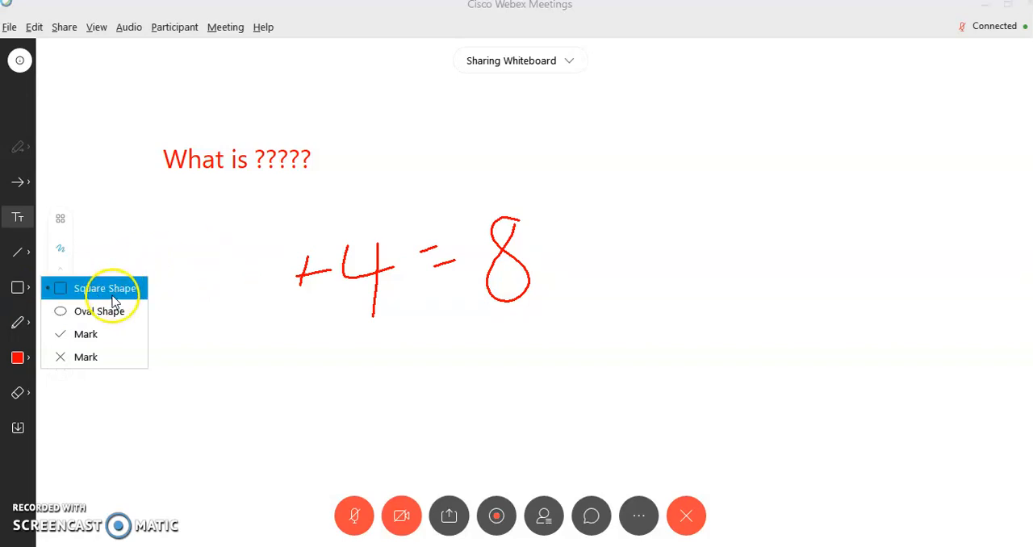
left_click(112, 294)
mouse_move(245, 215)
left_mouse_down()
mouse_move(333, 377)
mouse_move(560, 261)
mouse_move(578, 342)
left_mouse_up()
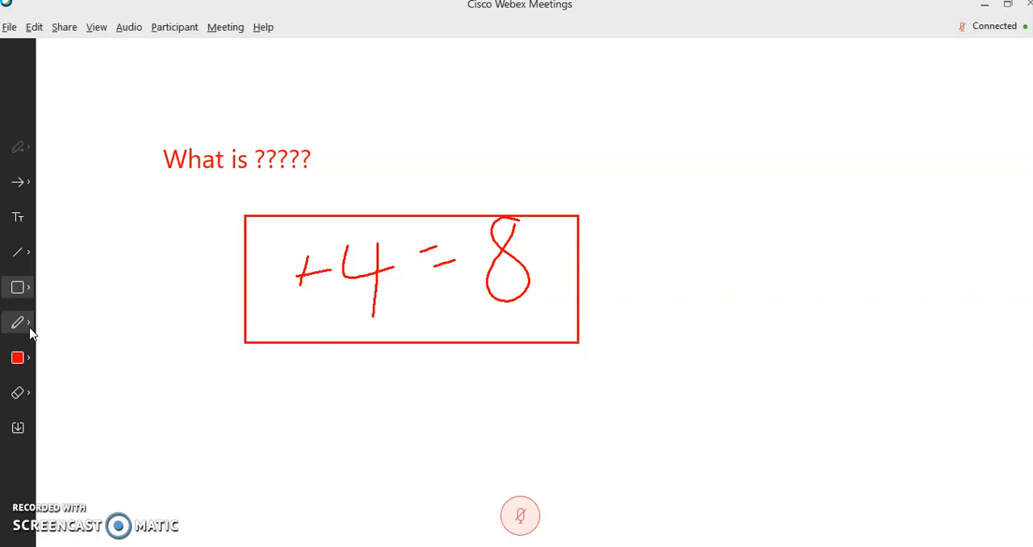
Start saving the whiteboard under the name Whiteboard and choose Portable Document Format (*.pdf) as the file type.
left_click(18, 430)
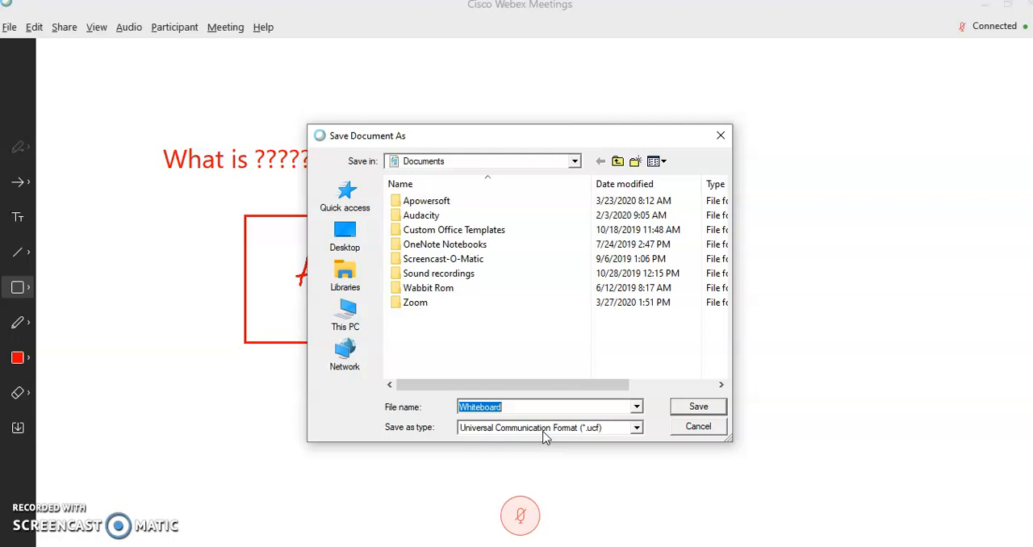
left_click(637, 429)
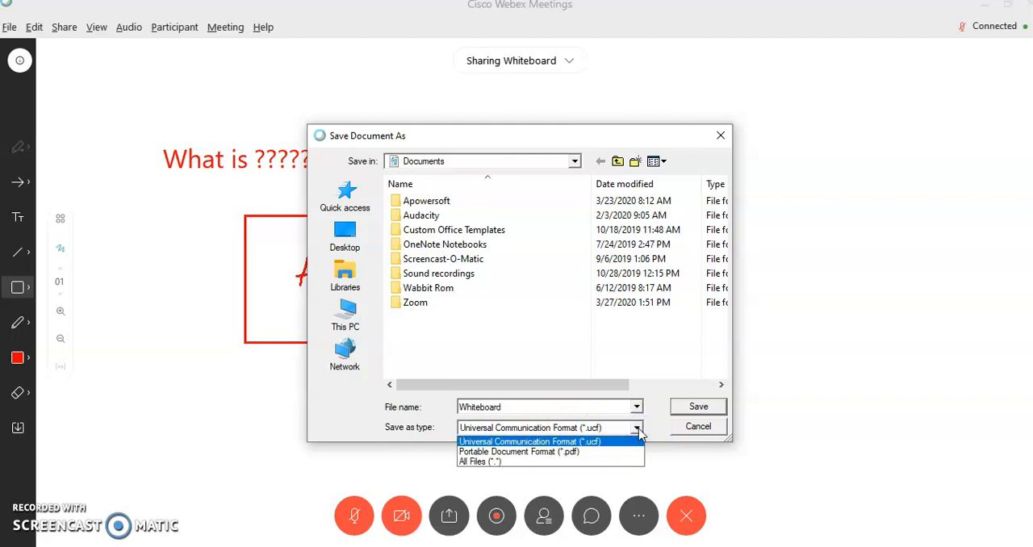
left_click(591, 452)
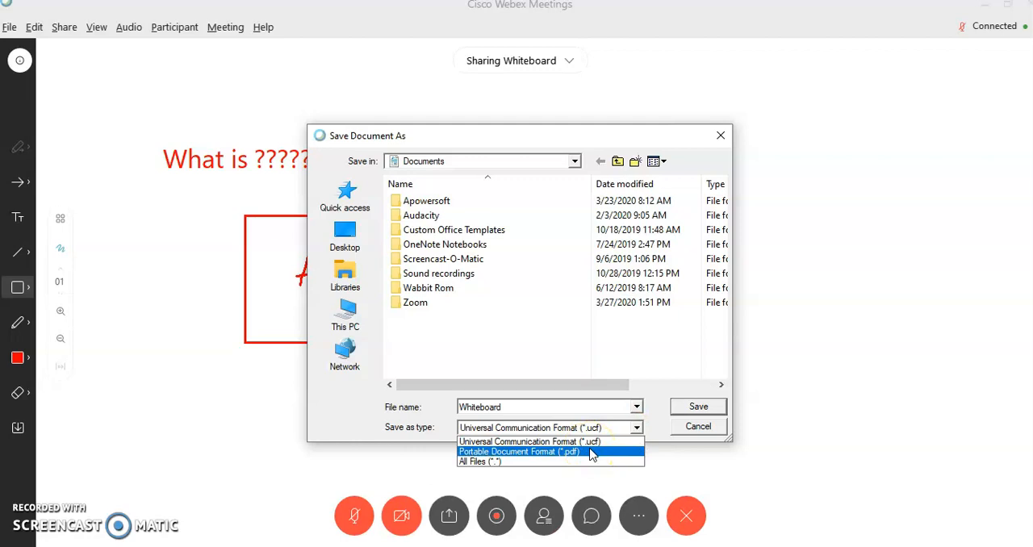
left_click(590, 453)
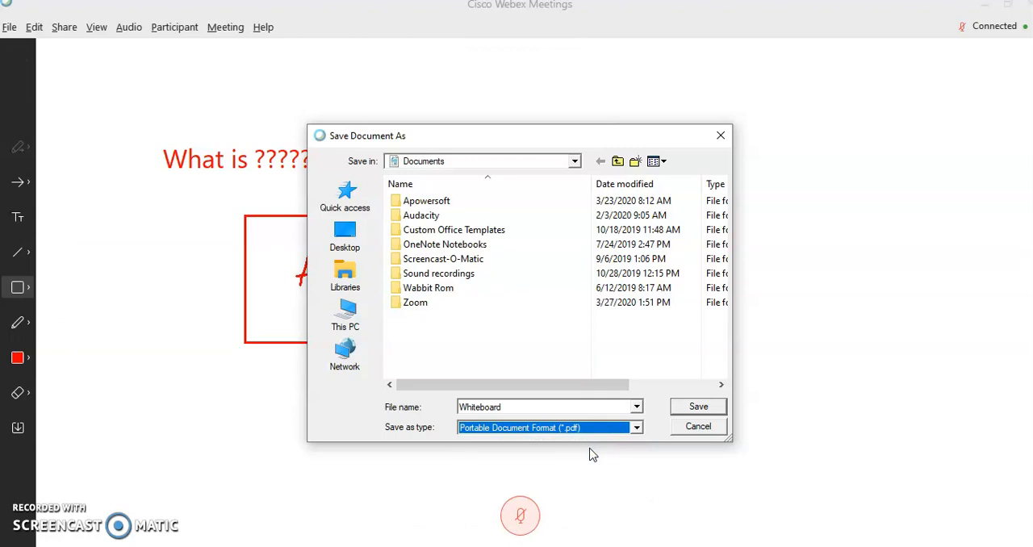
left_click(636, 427)
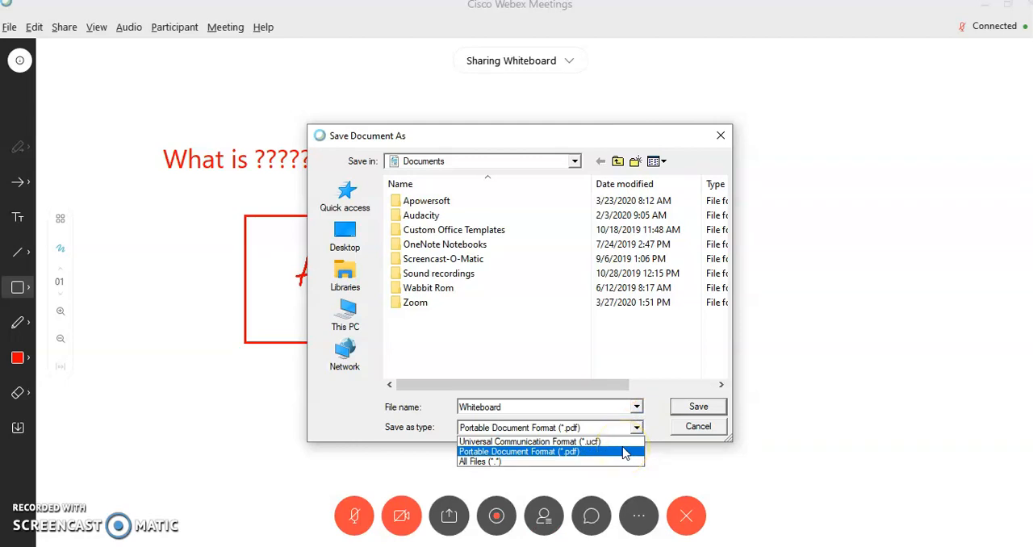
key("Up")
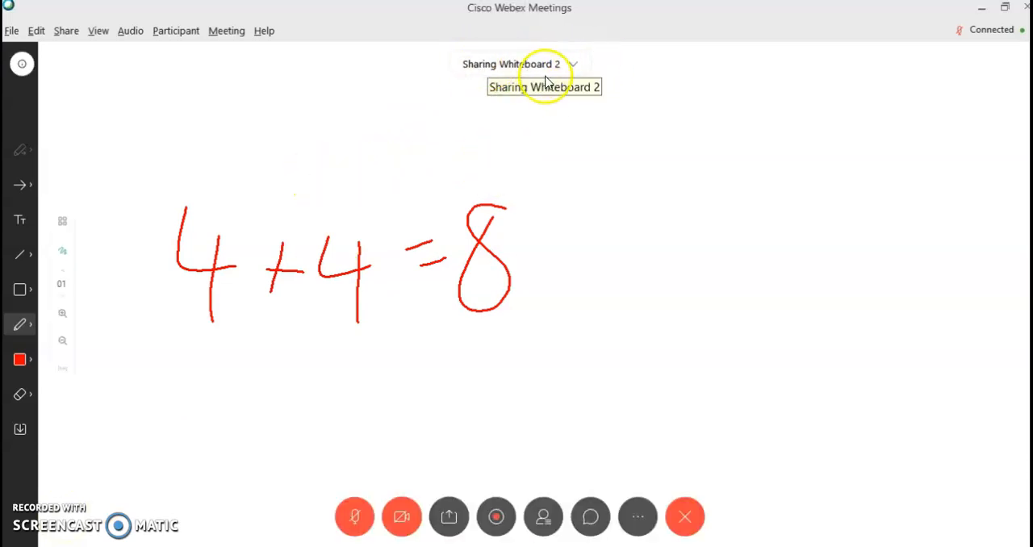
left_click(573, 64)
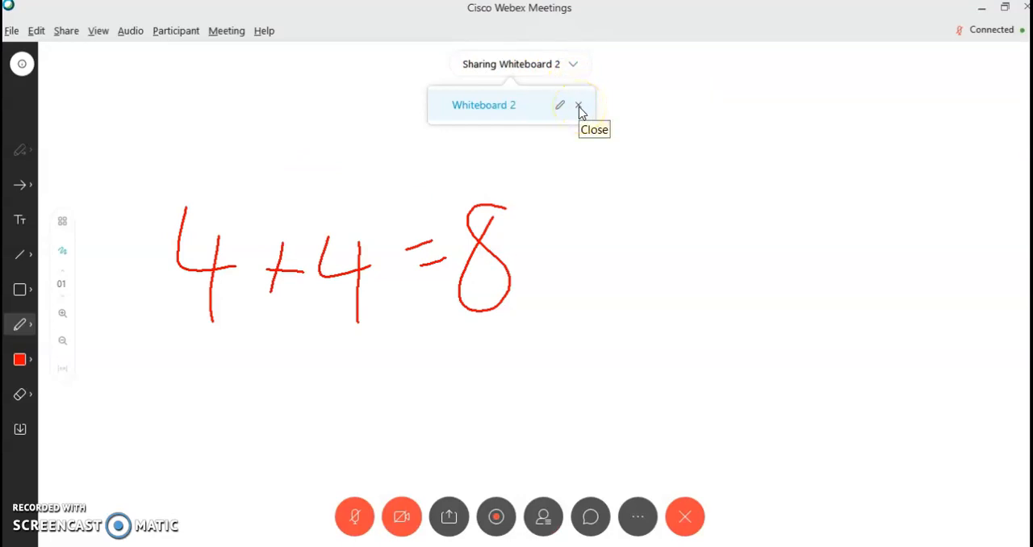
left_click(580, 107)
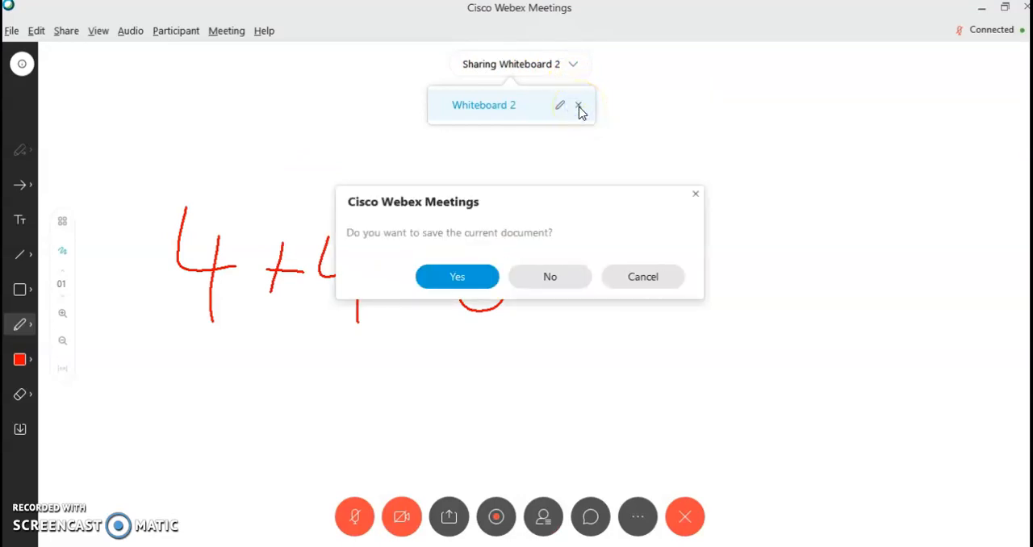
left_click(460, 283)
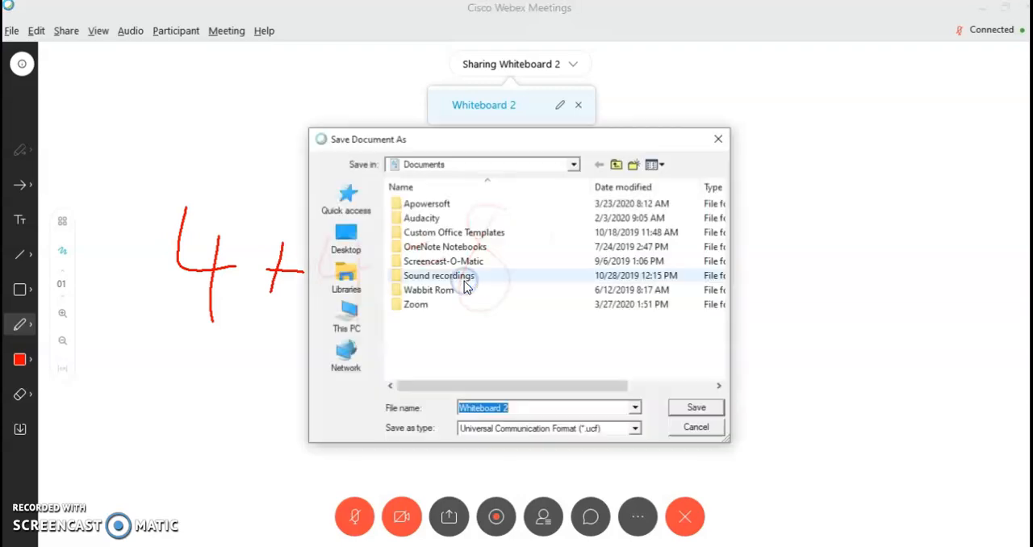
left_click(490, 429)
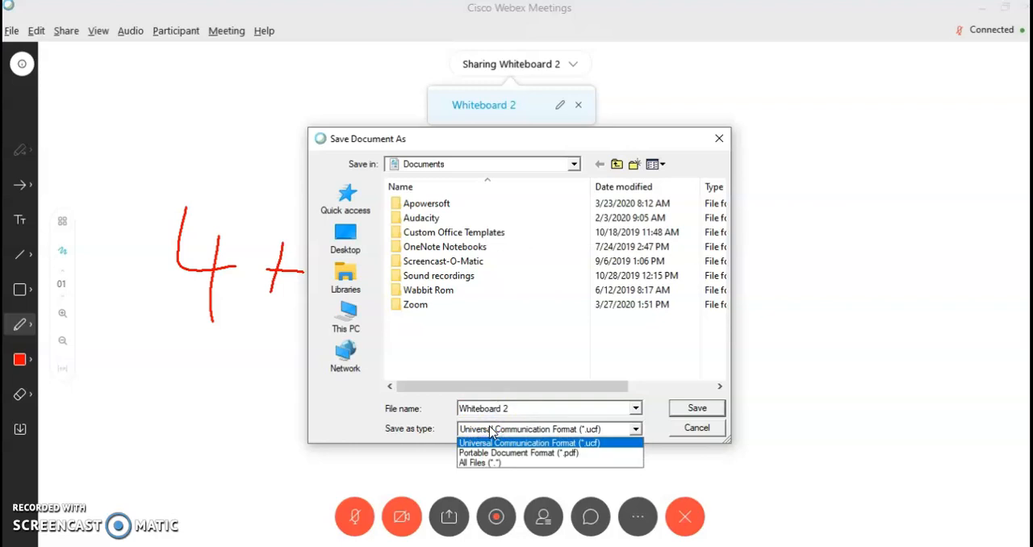
left_click(686, 430)
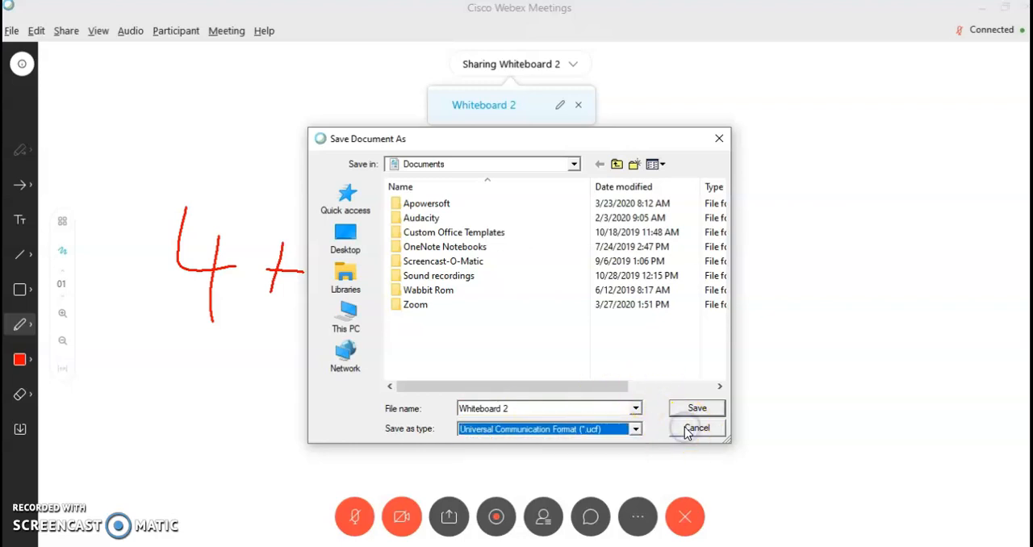
left_click(686, 431)
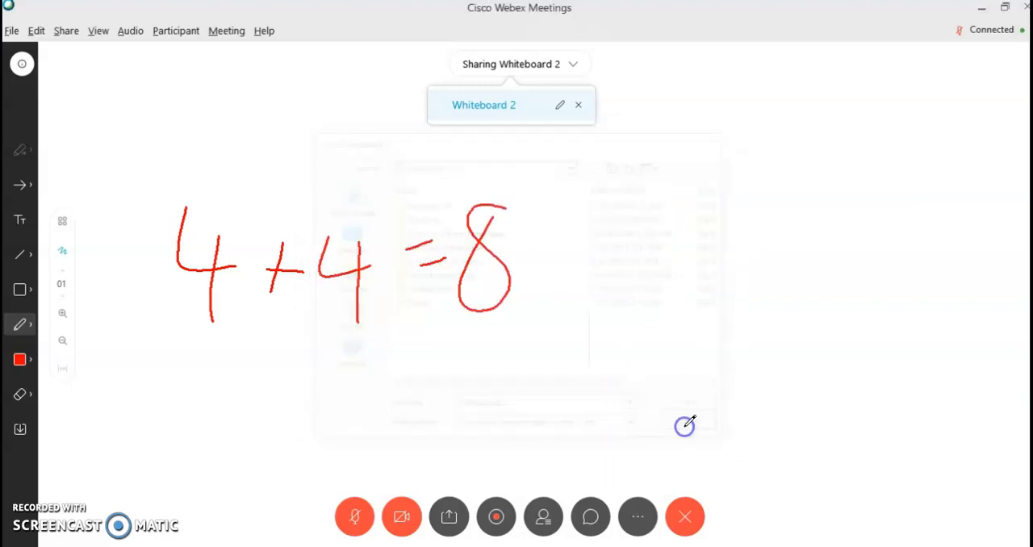
Close the shared Whiteboard 2 without saving the document.
left_click(579, 106)
left_click(563, 277)
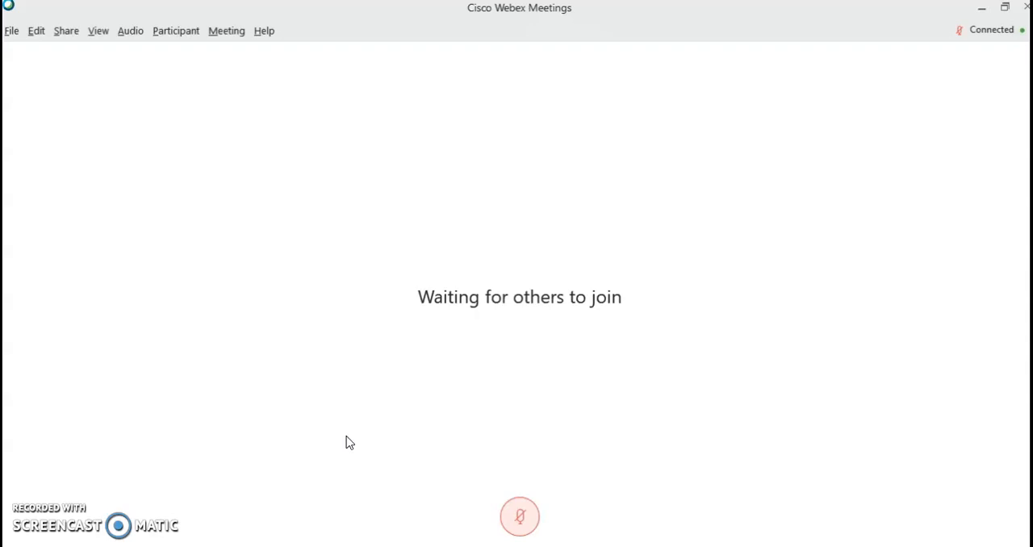
mouse_move(514, 454)
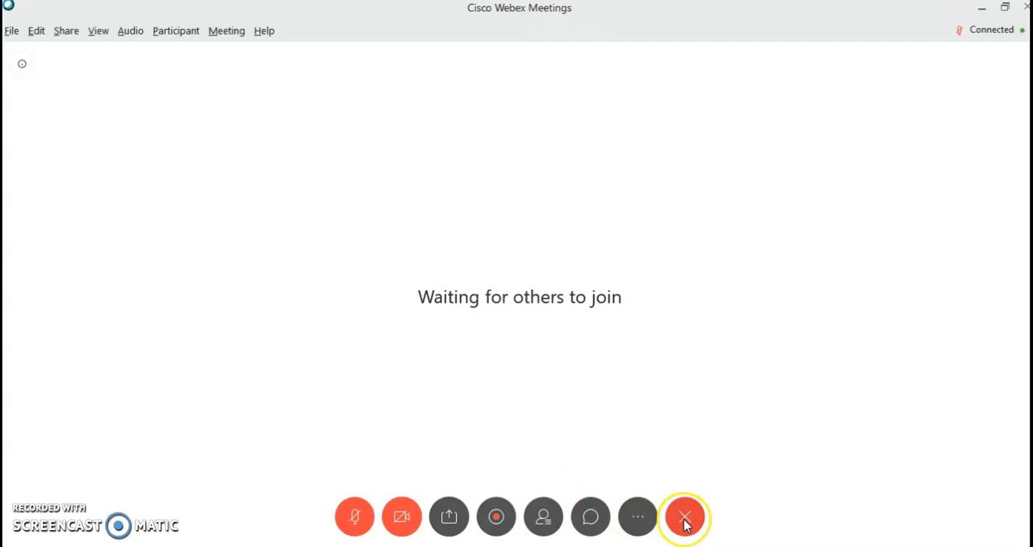